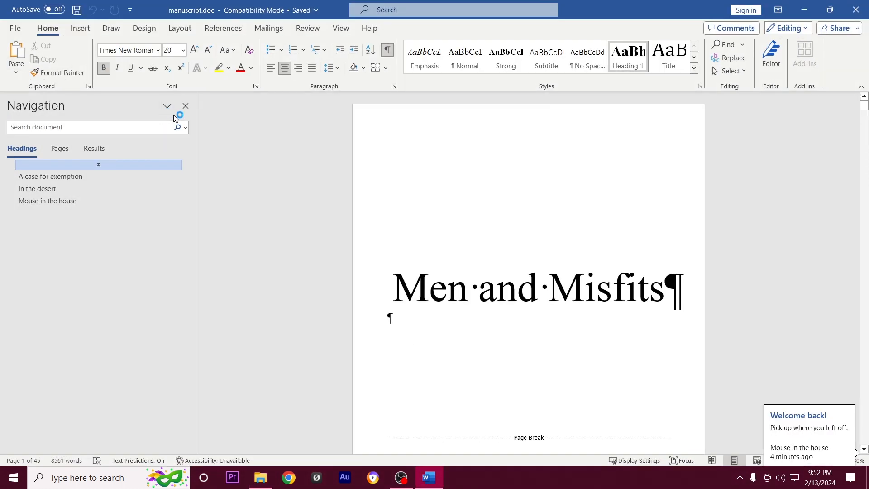
Step: Close the Navigation pane
click(186, 106)
scroll(409, 221, down, 10)
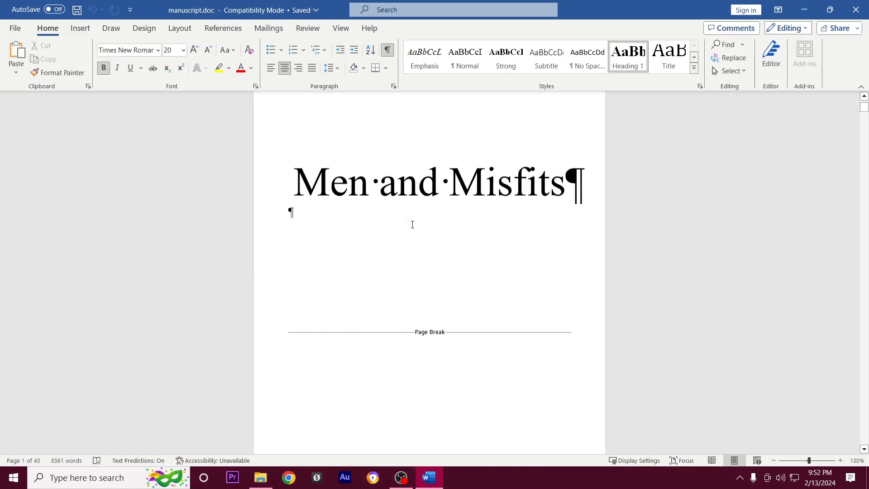
scroll(409, 221, down, 2)
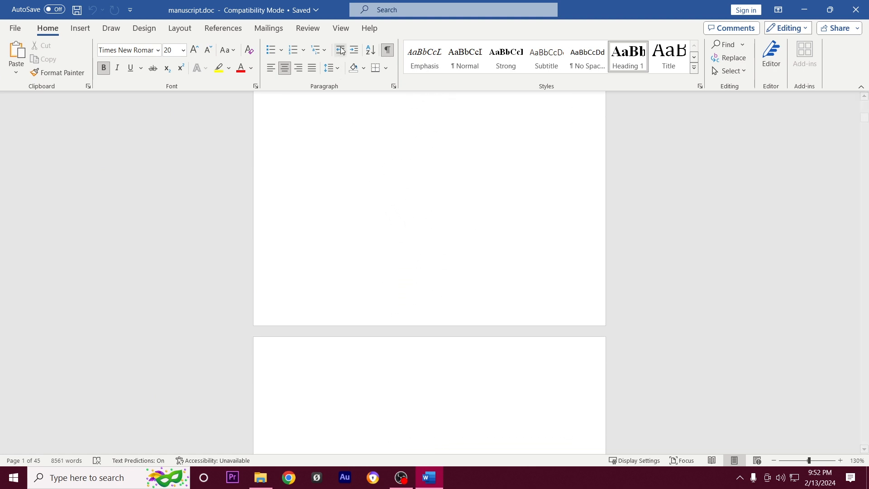
Step: Show the Navigation pane and go to the end of the "Mouse in the house" story on the document's last page
click(342, 29)
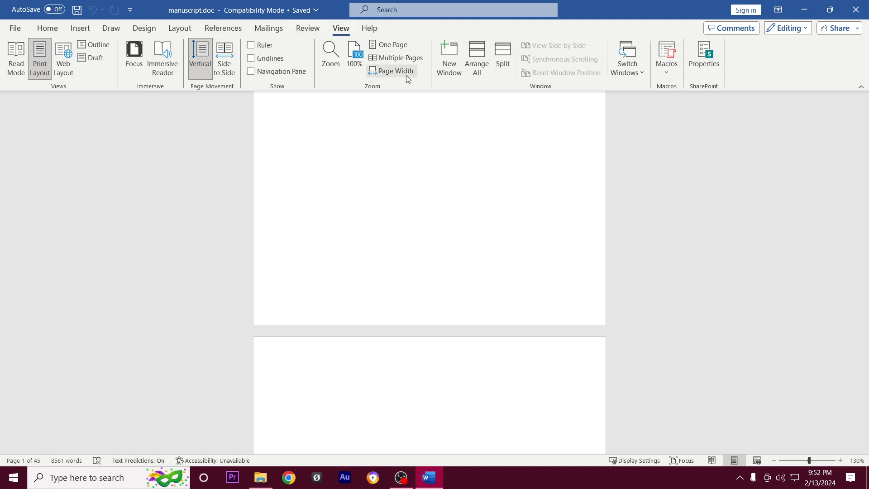
click(277, 71)
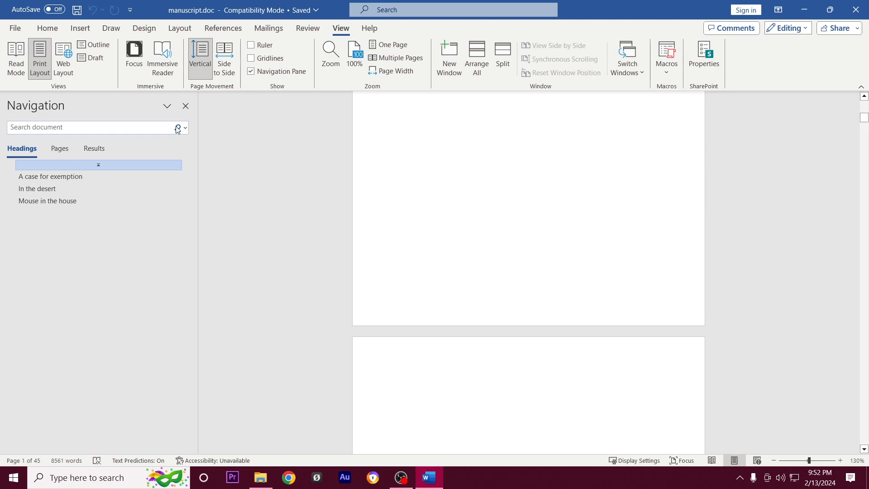
click(53, 202)
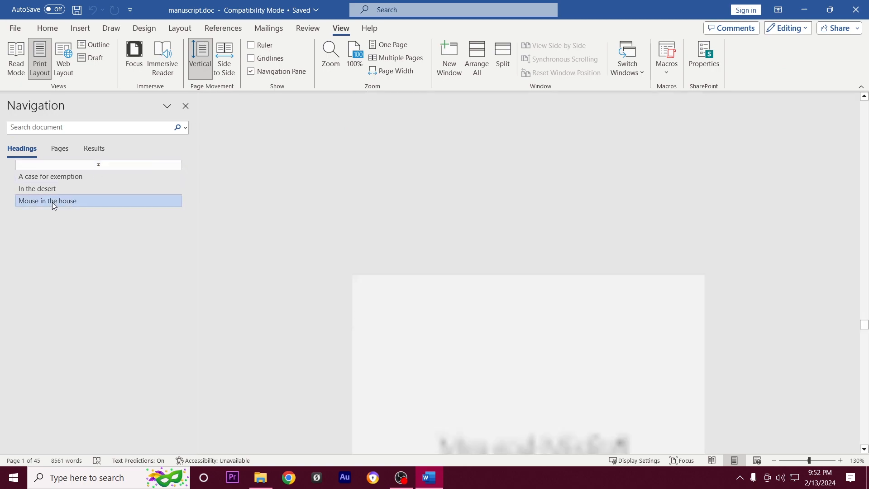
scroll(595, 249, down, 10)
scroll(595, 249, down, 20)
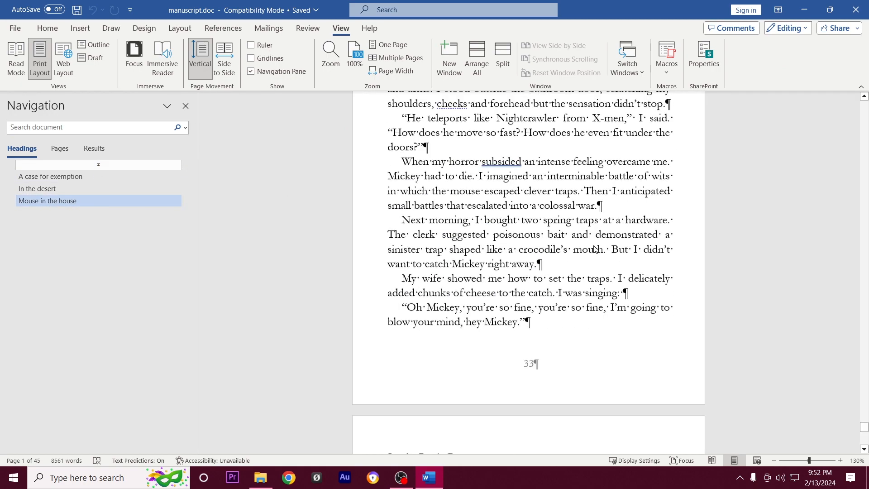
scroll(592, 243, down, 4)
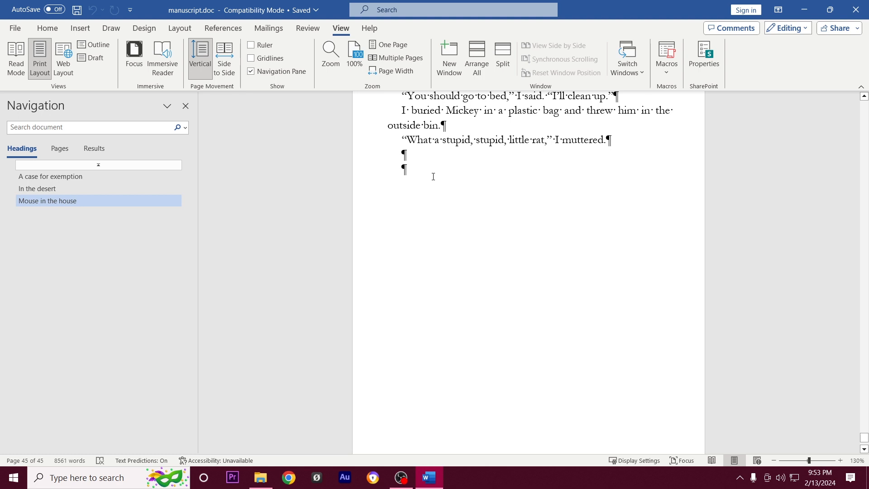
scroll(515, 218, down, 3)
scroll(511, 244, up, 5)
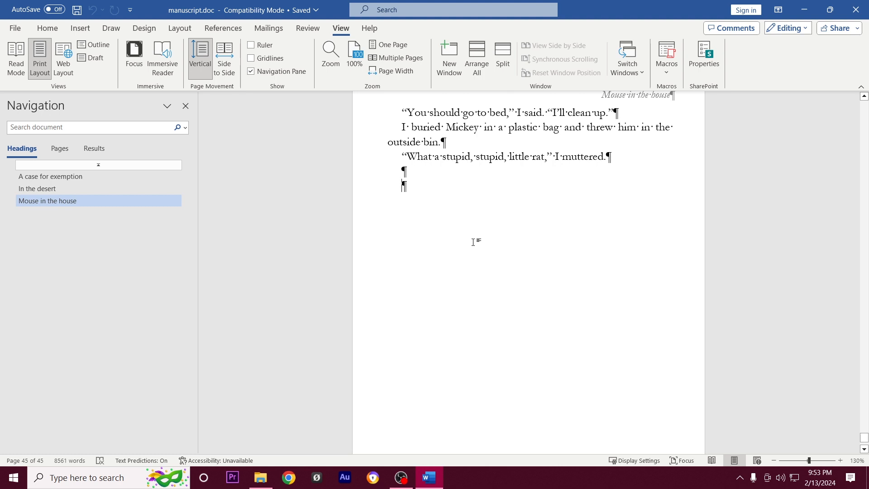
Step: Insert a Next Page section break at the last empty paragraph after the end of the story
click(181, 29)
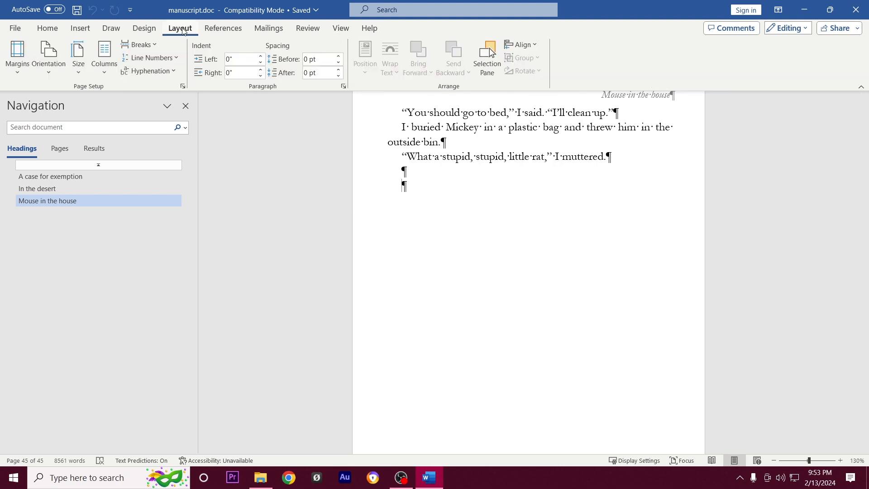
click(151, 45)
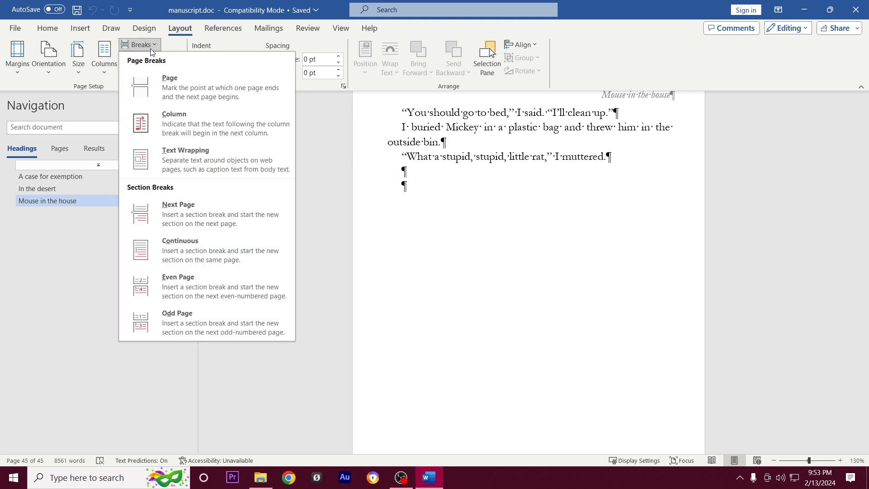
click(222, 210)
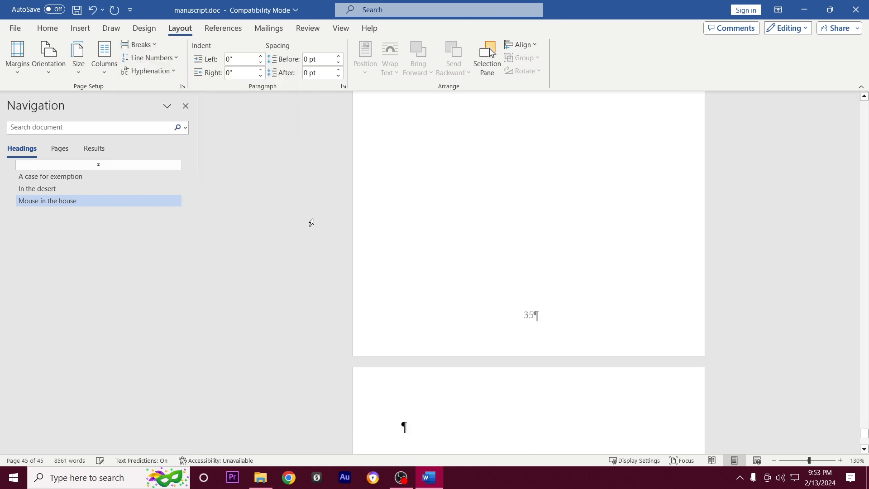
Step: Add an empty paragraph on the new blank page and insert a page break after it
scroll(467, 244, down, 3)
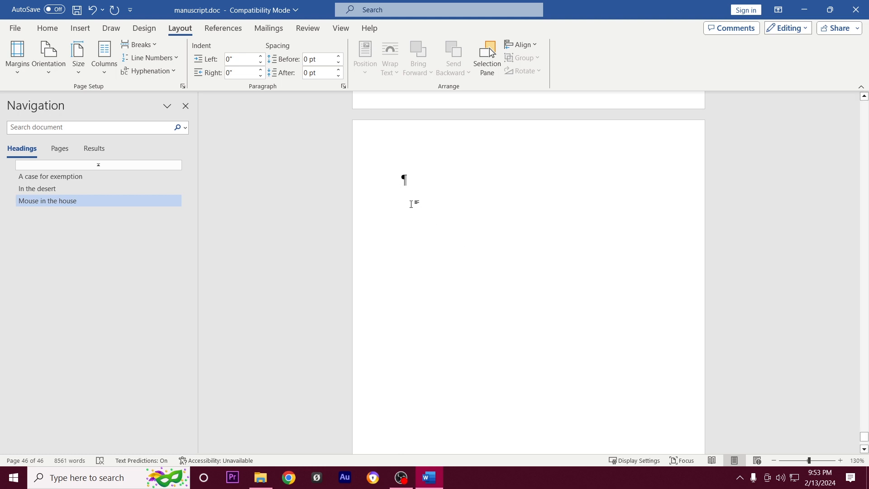
key(Return)
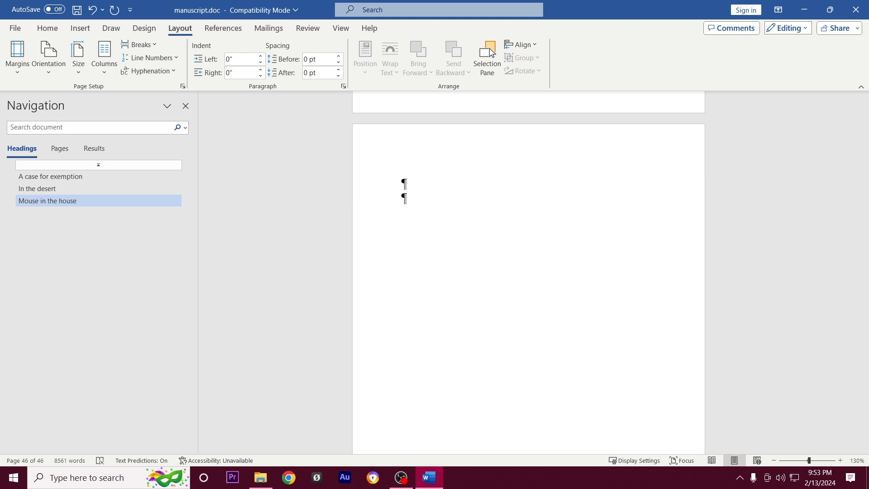
click(80, 28)
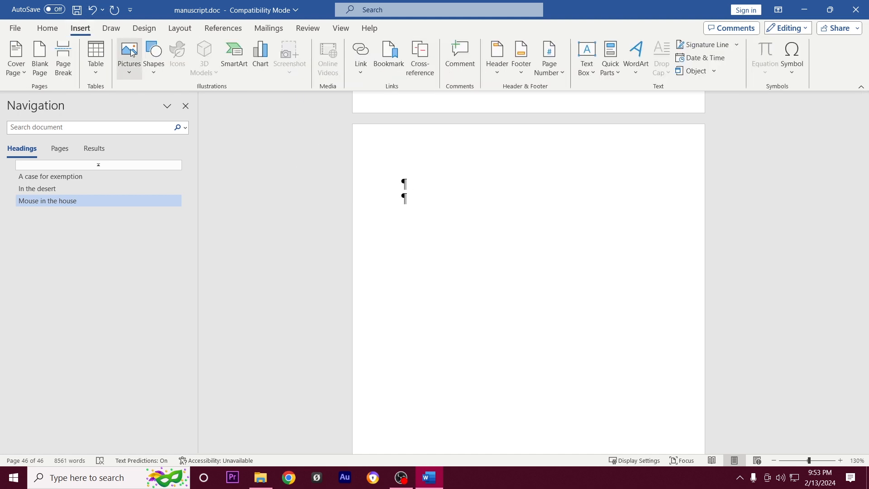
click(64, 64)
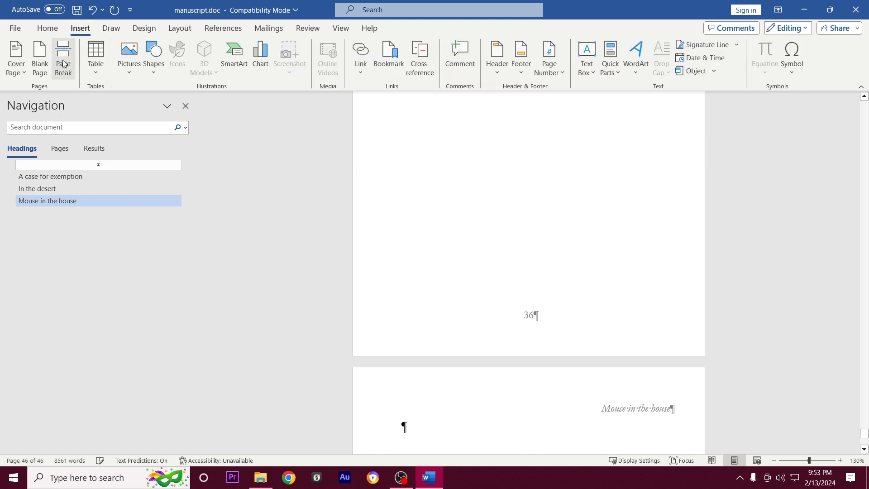
Step: Add the title "About the author" on the new last page and format it in Times New Roman, 22 pt
scroll(609, 231, down, 4)
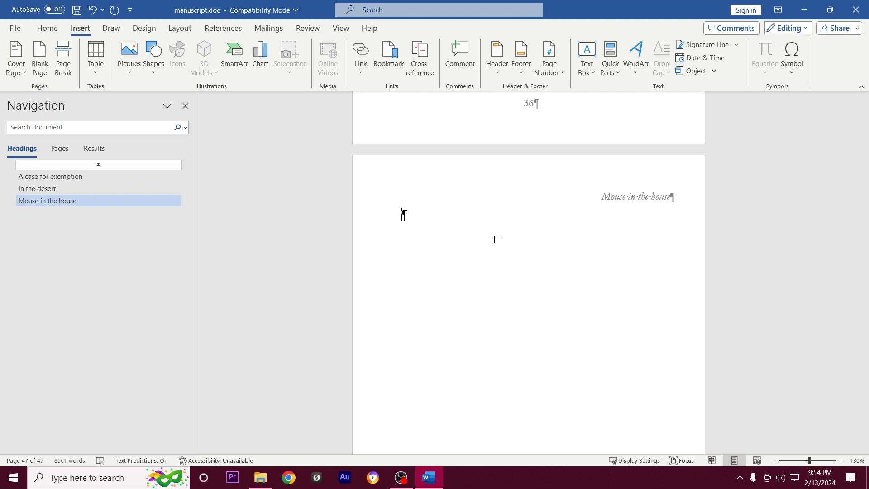
text(About the author)
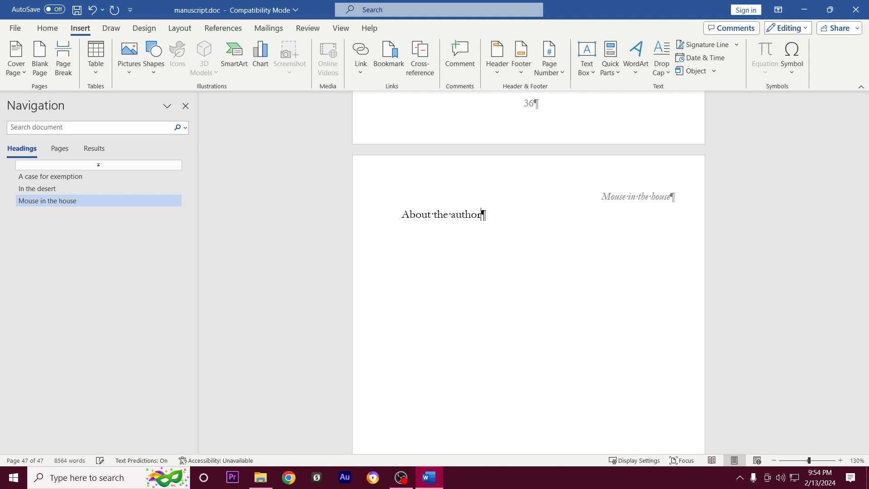
key(shift+Home)
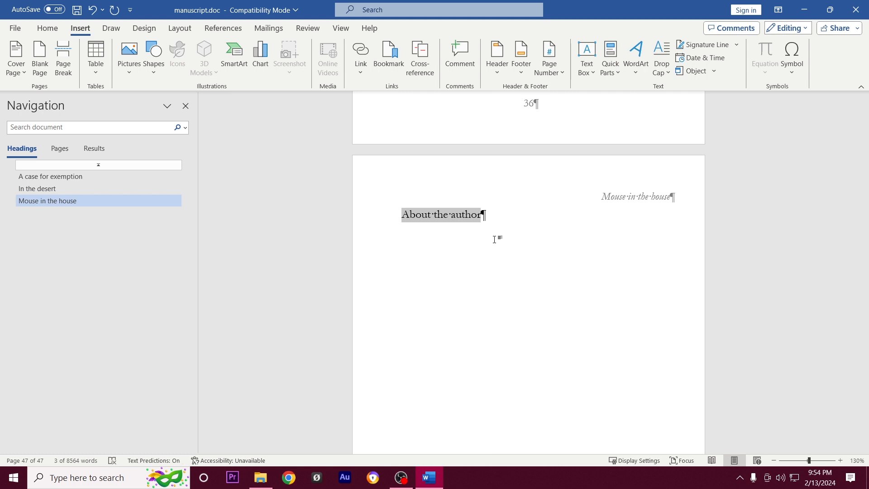
click(50, 31)
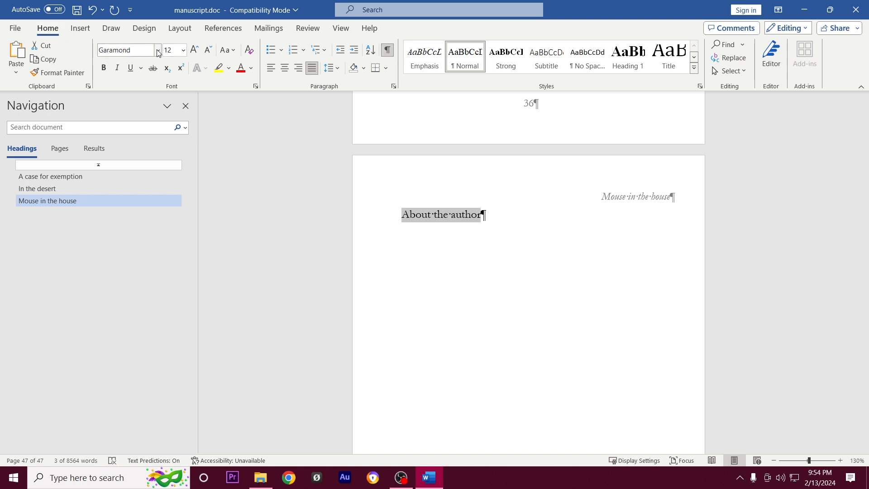
click(159, 51)
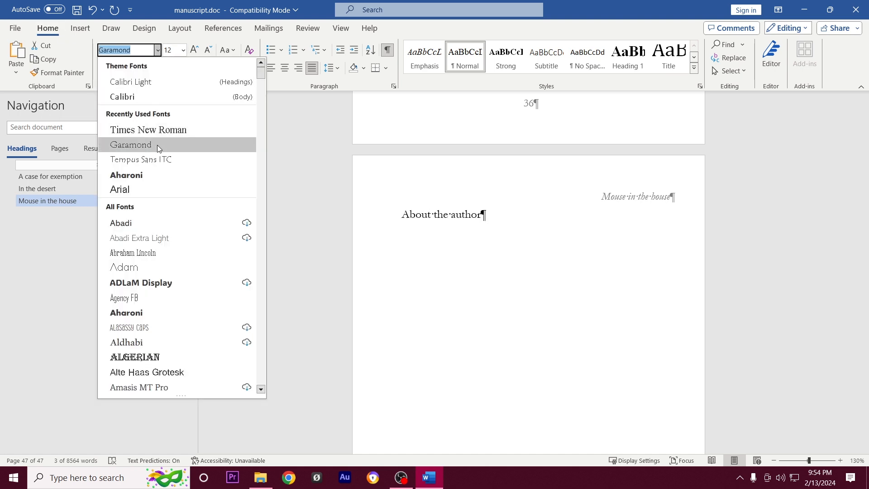
click(149, 130)
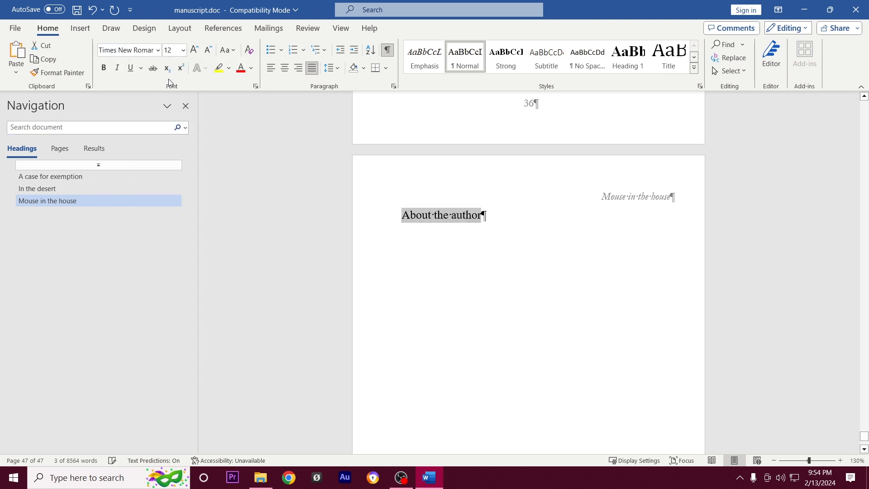
click(171, 51)
key(BackSpace)
text(22)
key(Return)
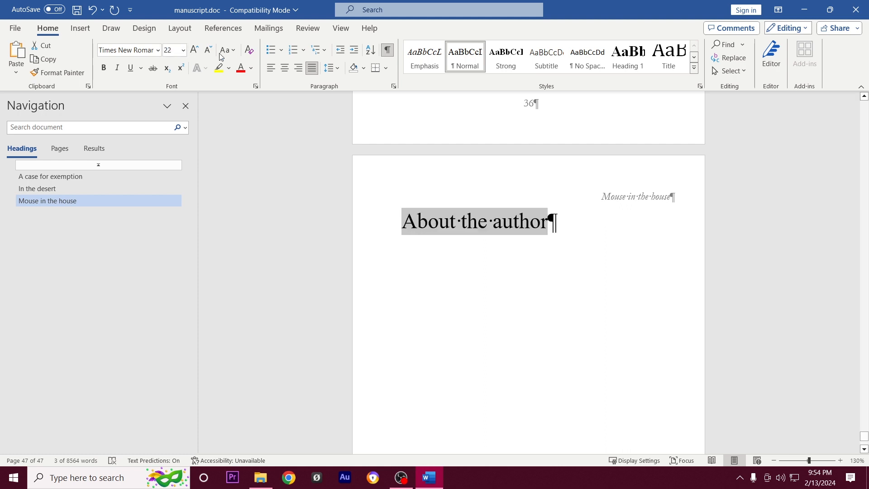
Step: Try to set the title's paragraph spacing before to 72 pt
click(179, 29)
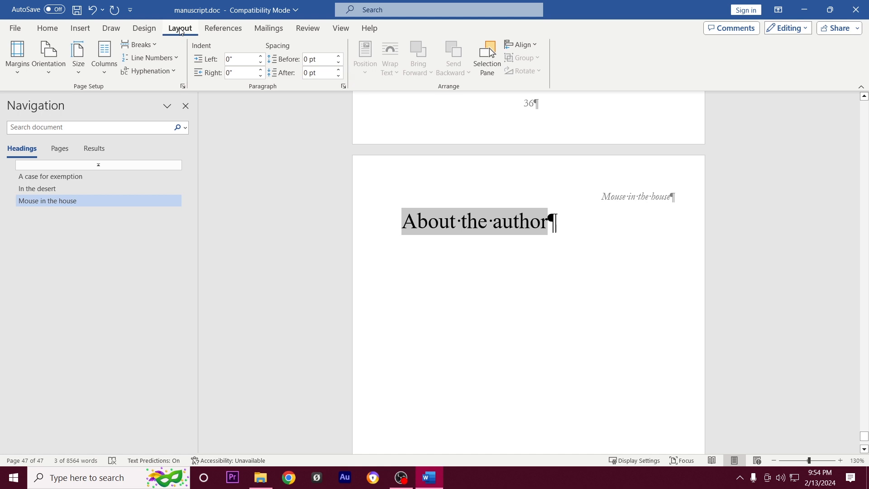
click(330, 59)
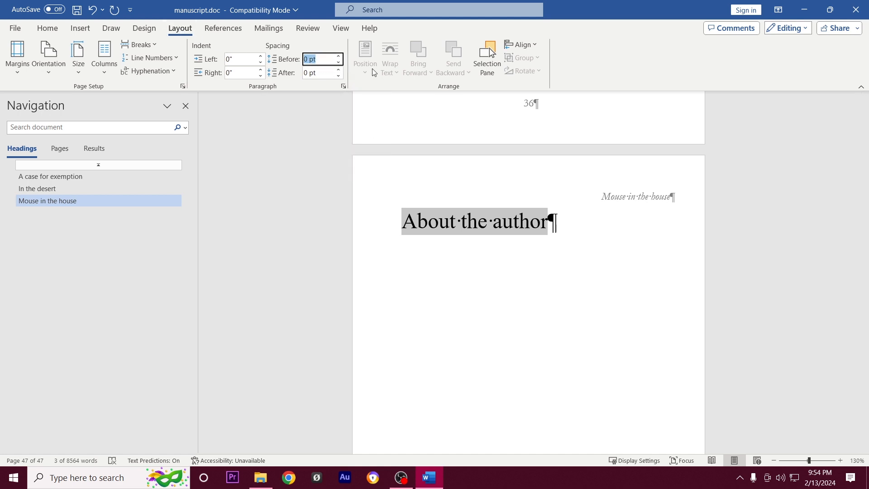
text(72pt)
key(Return)
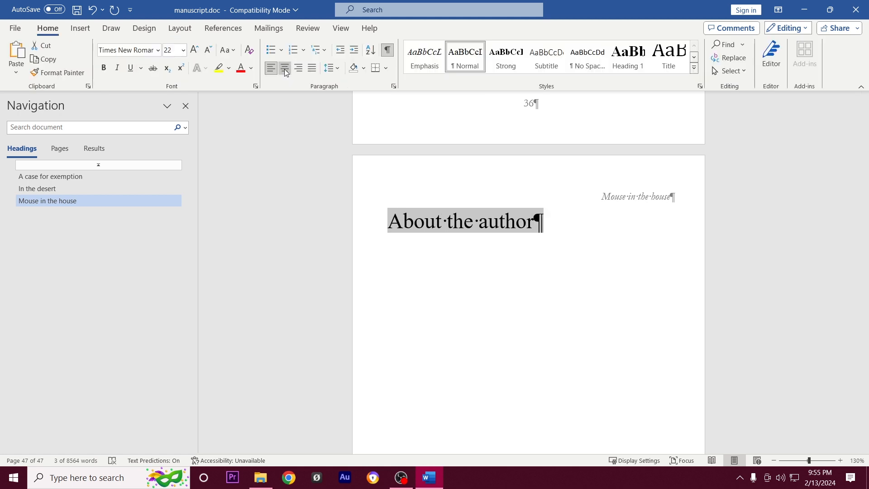
Step: Center the "About the author" title and set its paragraph spacing before and after to 72 pt
click(284, 69)
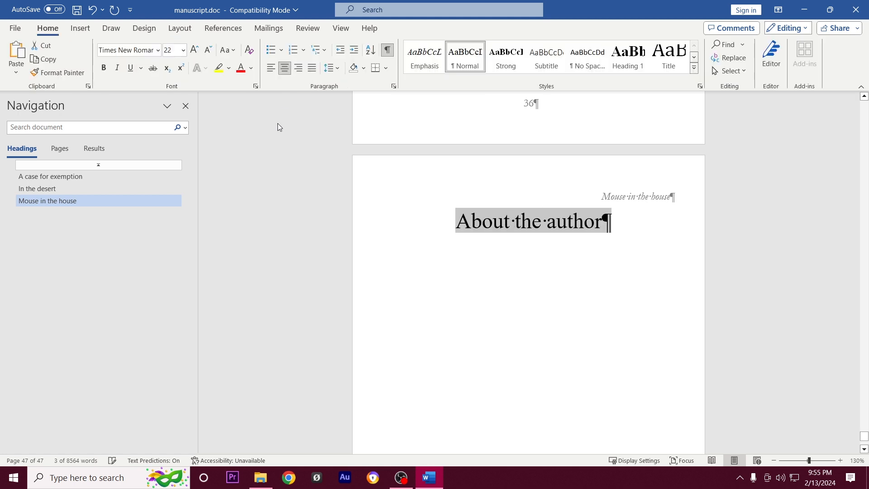
click(185, 31)
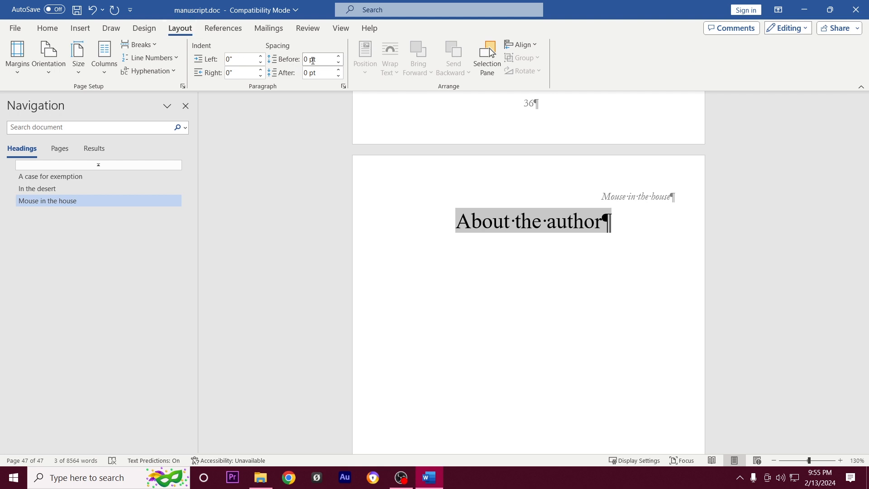
drag(306, 60, 328, 60)
text(72)
key(Return)
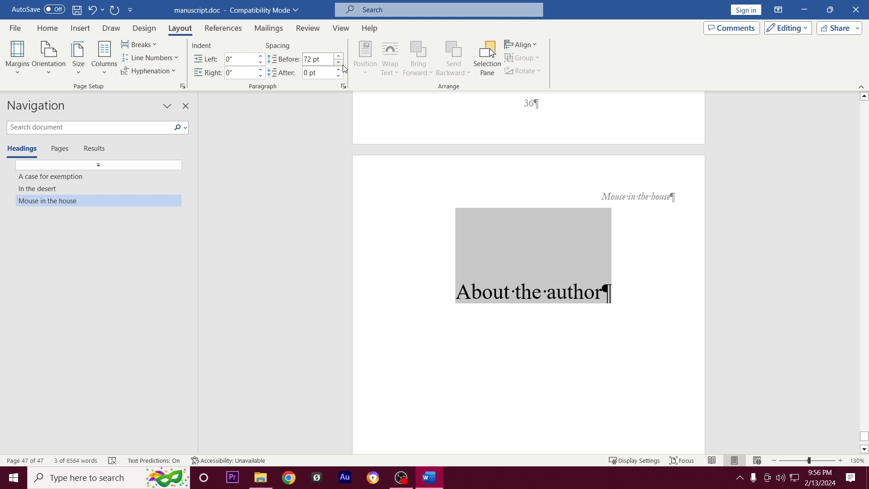
click(308, 72)
text(72pt)
key(Return)
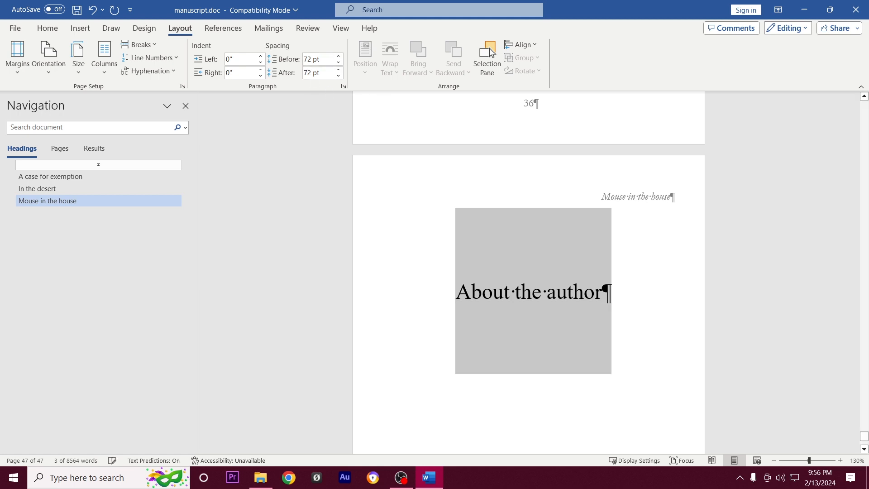
Step: Switch to the file manager and open about-the-author.doc
key(alt+Tab)
double_click(136, 84)
double_click(139, 86)
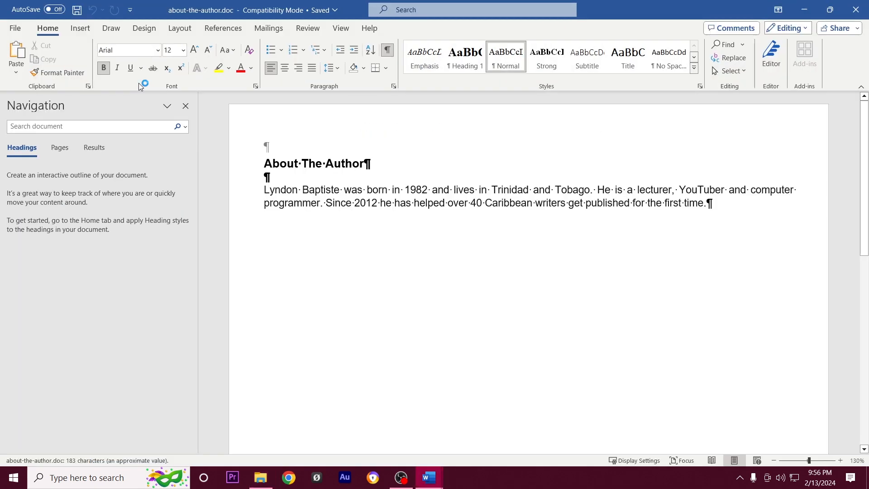
Step: Copy the biography paragraph and paste it into manuscript.doc below the "About the author" title
drag(708, 204, 267, 194)
key(ctrl+c)
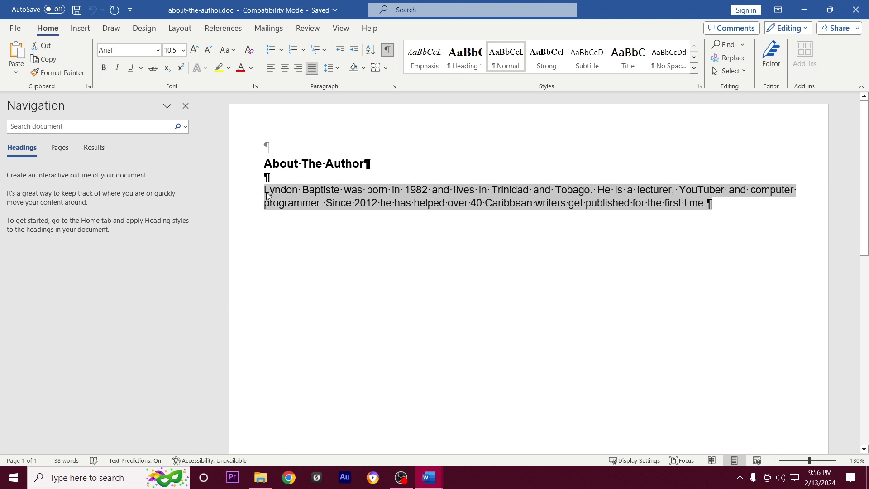
key(alt+Tab)
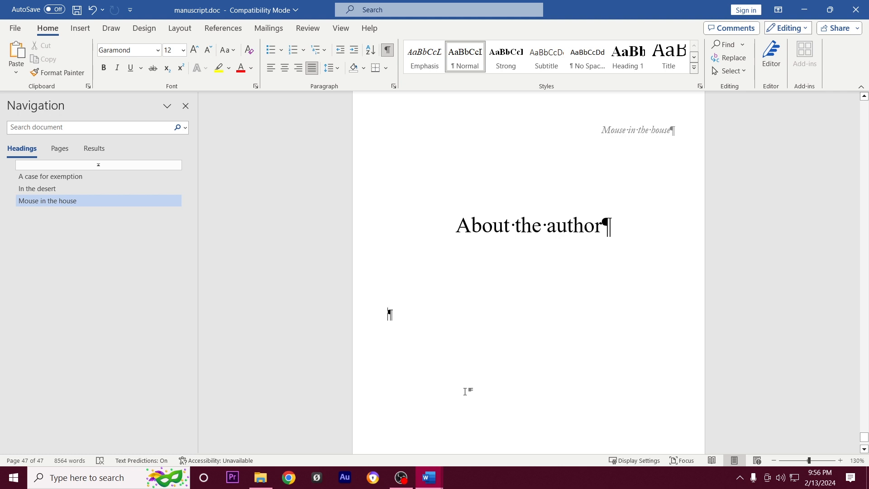
key(ctrl+v)
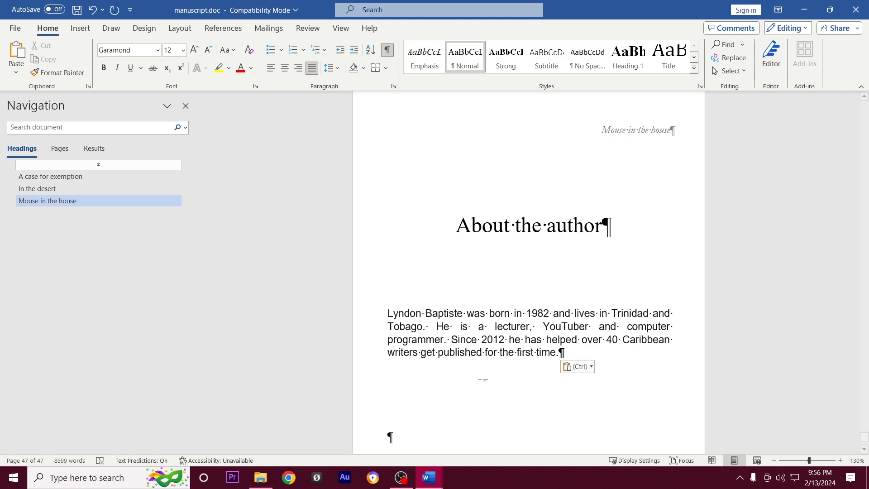
Step: Format the pasted biography paragraph in 12 pt Garamond with justified alignment
drag(583, 352, 368, 317)
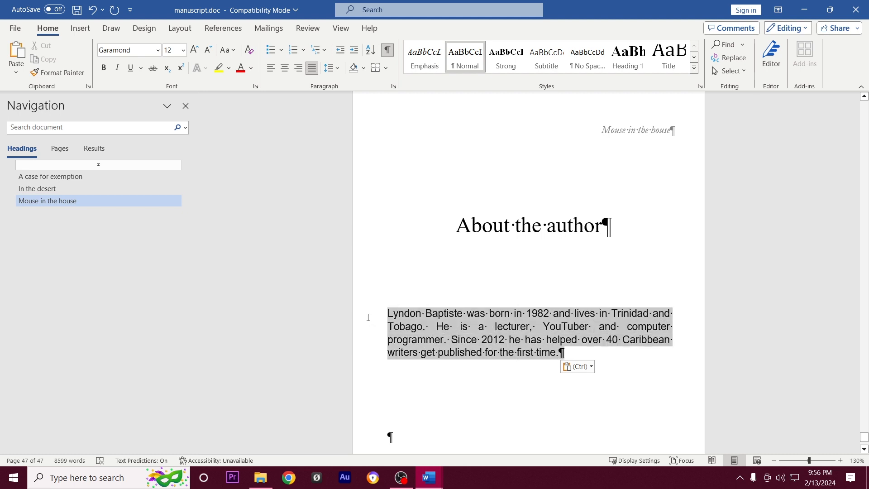
click(158, 50)
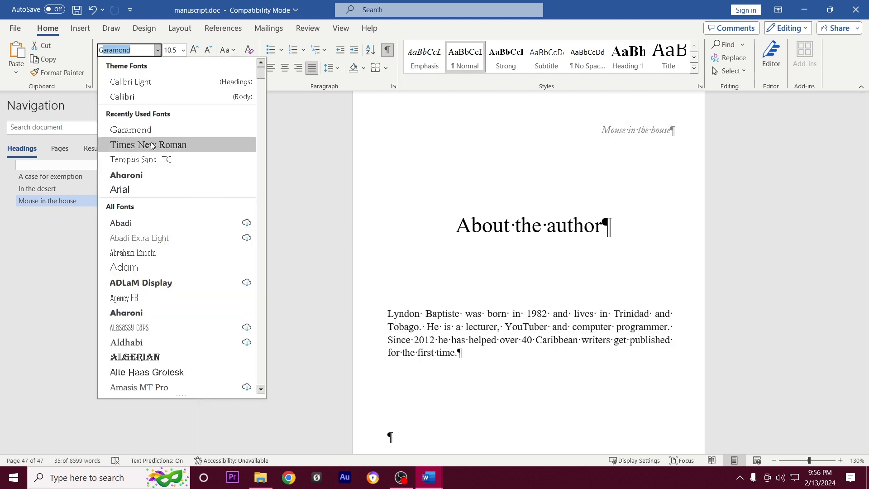
click(131, 129)
click(171, 51)
text(12)
key(Return)
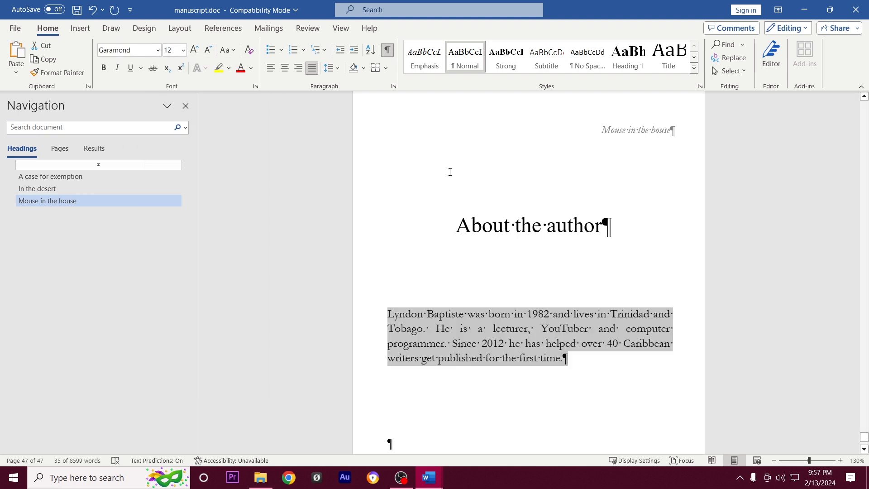
click(311, 70)
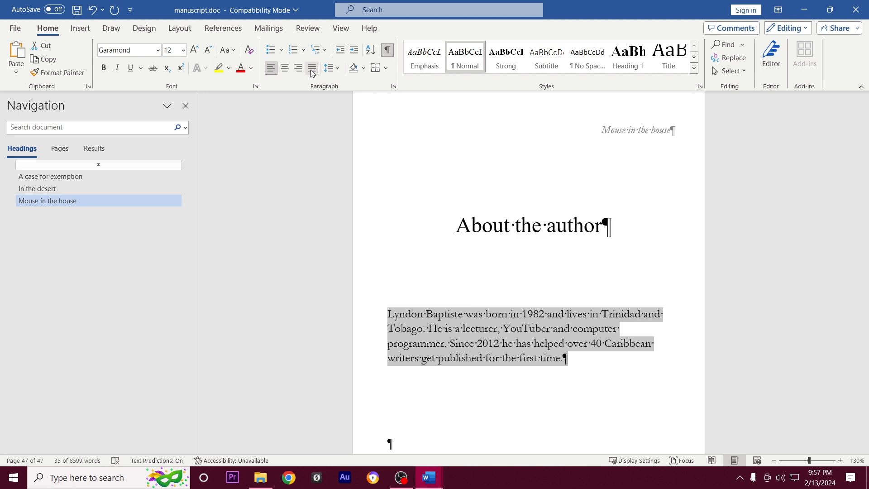
click(310, 70)
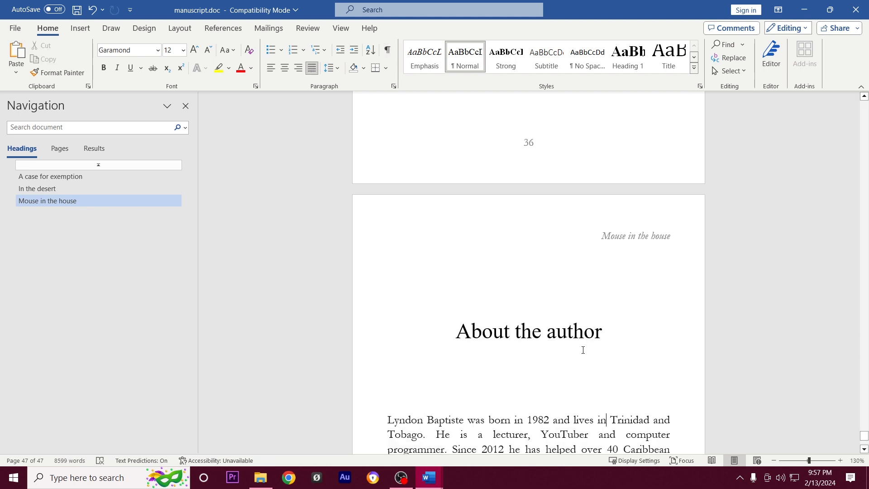
Step: Show the formatting marks on the closing page of the "Mouse in the house" story
scroll(583, 350, up, 15)
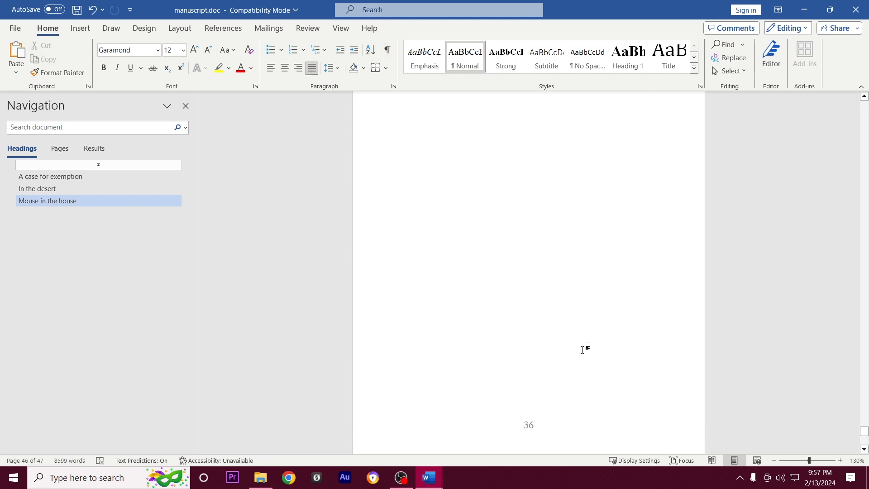
scroll(584, 353, up, 8)
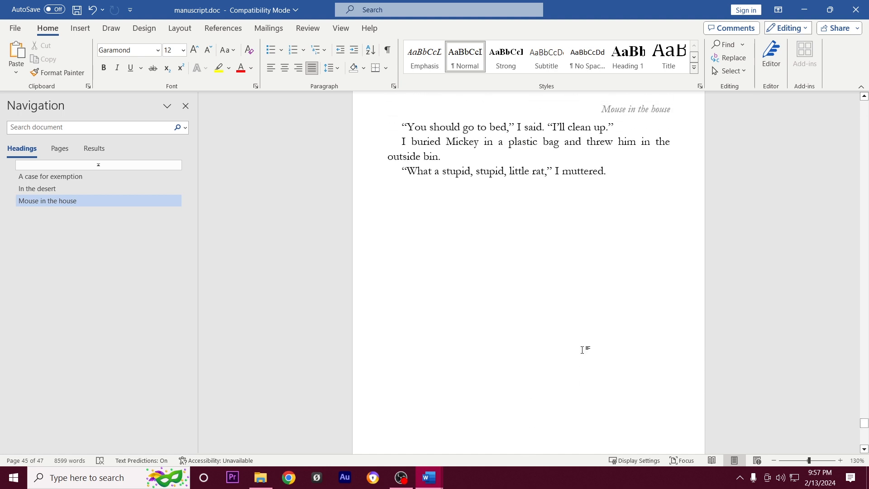
scroll(582, 350, down, 10)
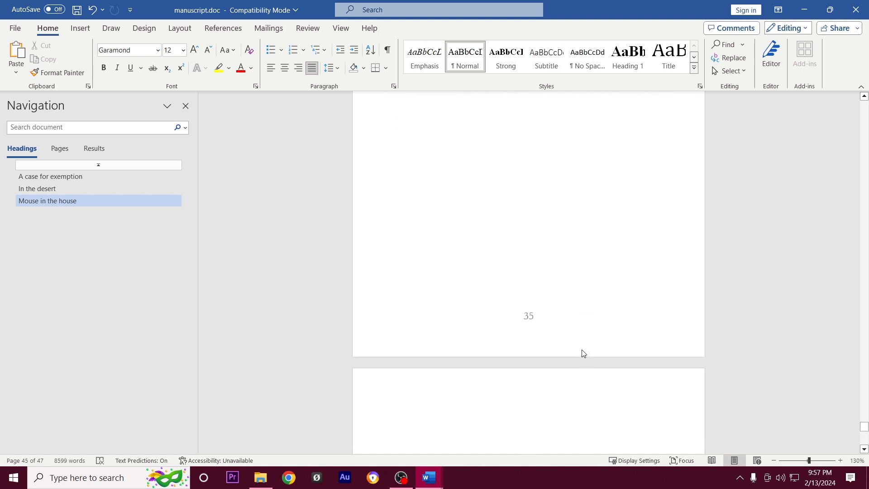
scroll(583, 350, up, 10)
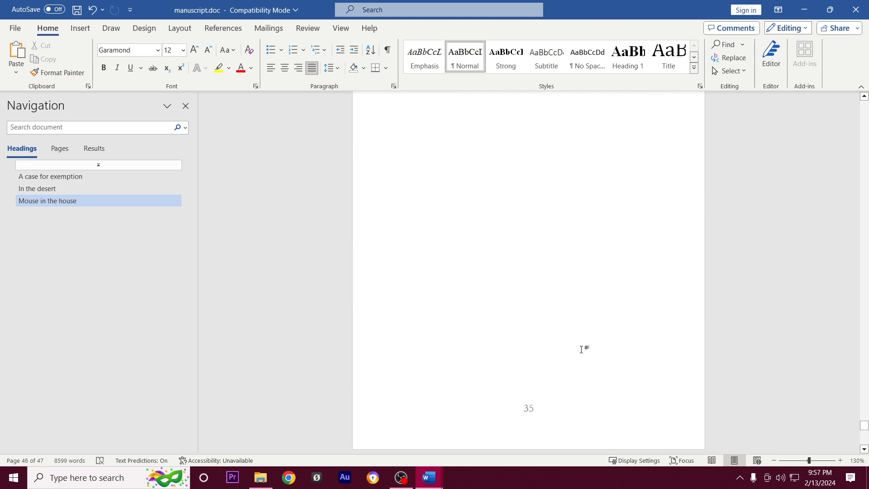
click(387, 49)
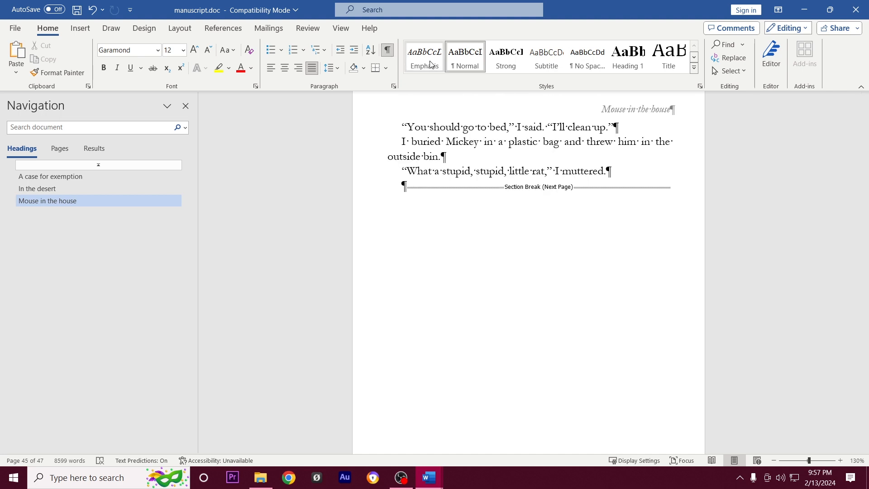
Step: Open the "About the author" page's header for editing and unlink section 5's odd page header from the previous section
click(82, 30)
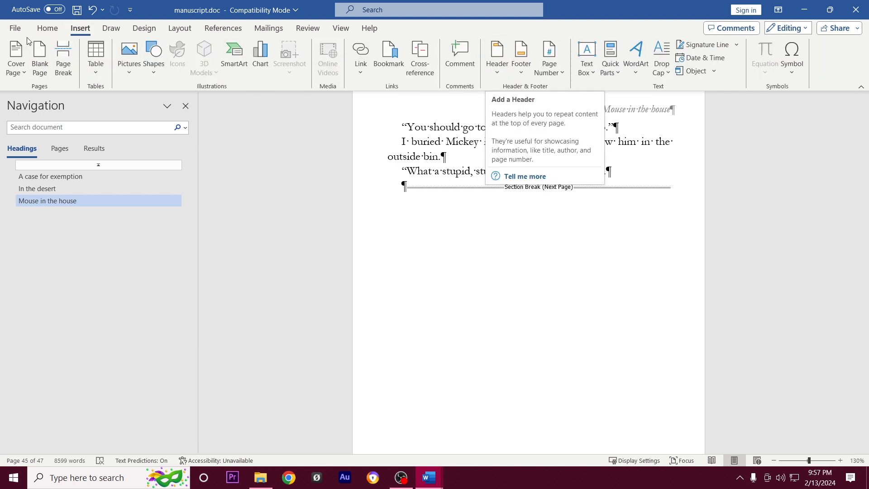
click(498, 69)
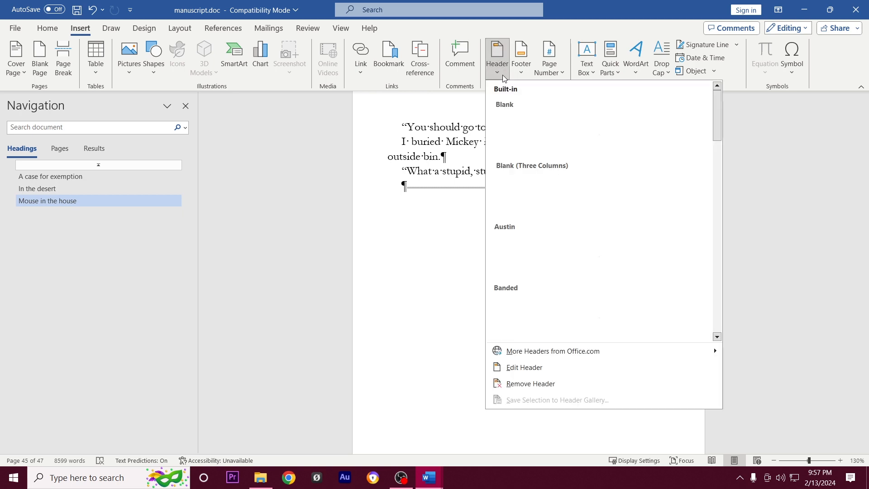
click(544, 369)
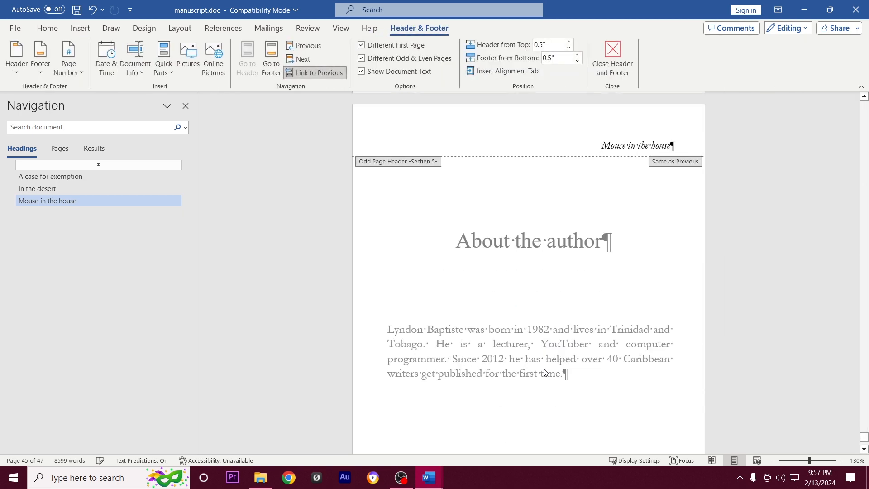
click(318, 76)
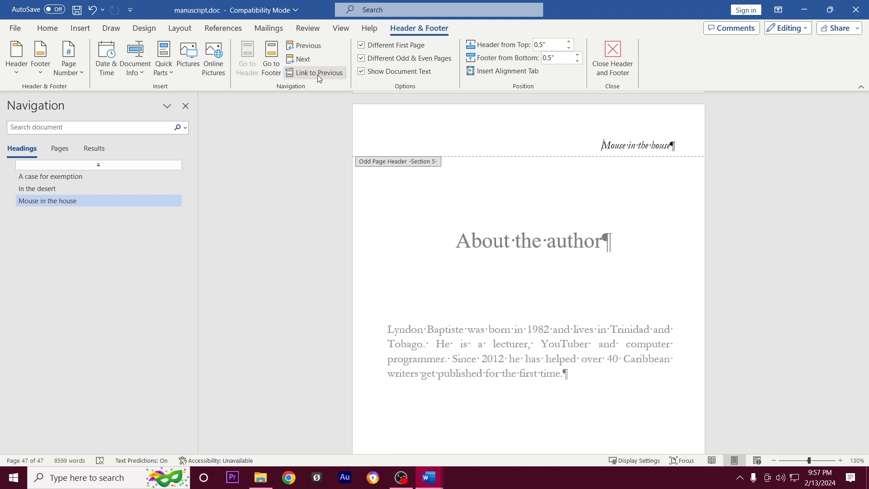
Step: Delete the "Mouse in the house" text from section 5's odd page header
key(Delete)
key(Delete)
key(Delete)
key(Delete)
key(Delete)
key(Delete)
key(Delete)
key(Delete)
key(Delete)
key(Delete)
key(Delete)
key(Delete)
key(Delete)
key(Delete)
key(Delete)
key(Delete)
key(Delete)
key(Delete)
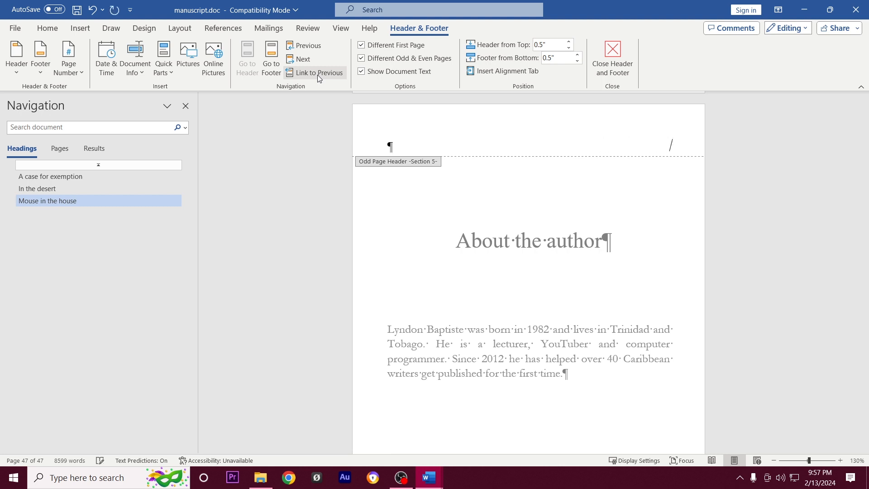
Step: Unlink section 5's first page footer from the previous section and delete its page number
click(317, 74)
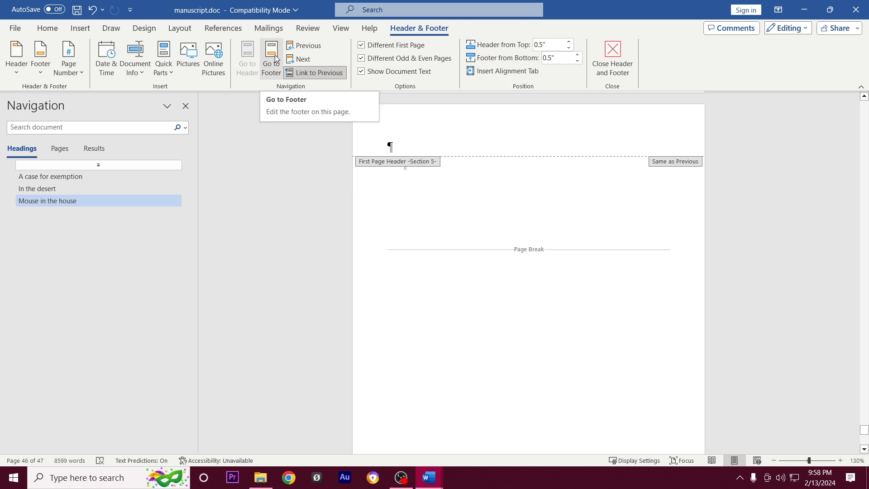
click(276, 55)
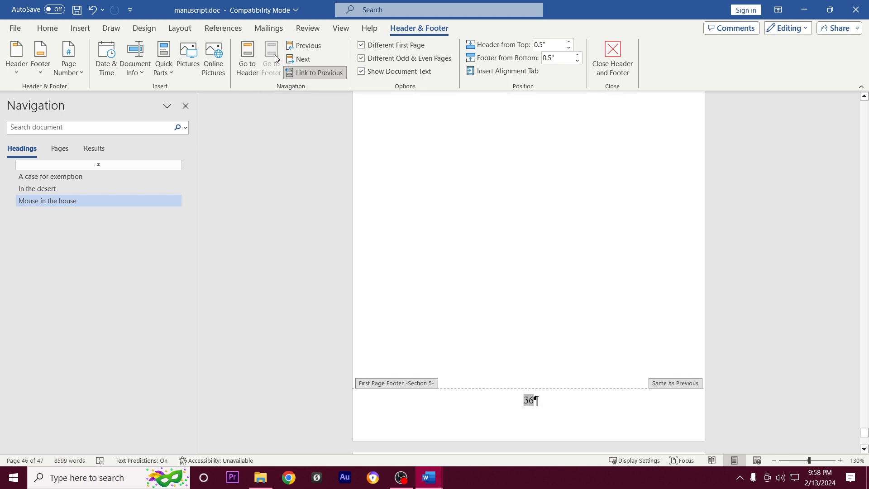
click(312, 73)
key(Delete)
key(BackSpace)
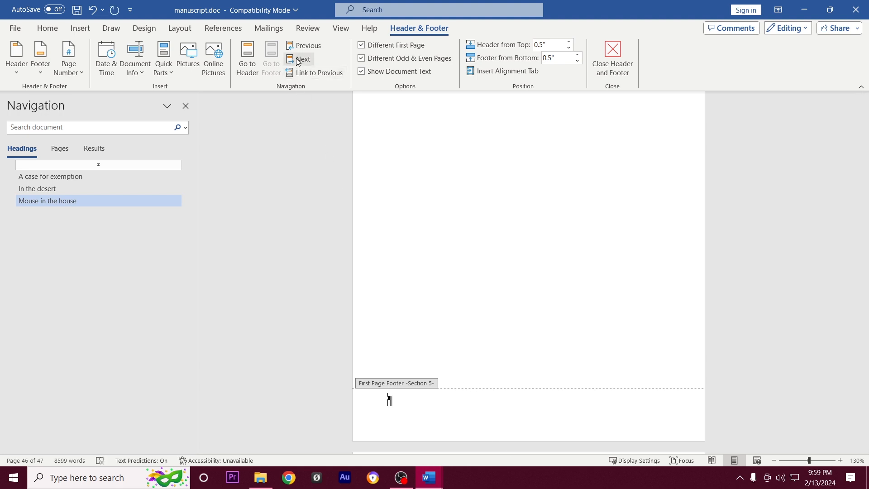
Step: Unlink section 5's odd page footer from the previous section and delete the page number on the "About the author" page
click(298, 60)
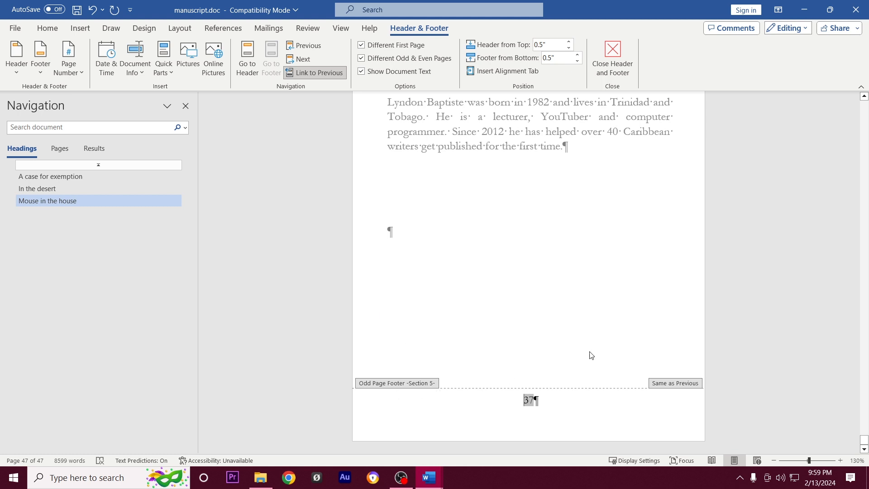
click(319, 73)
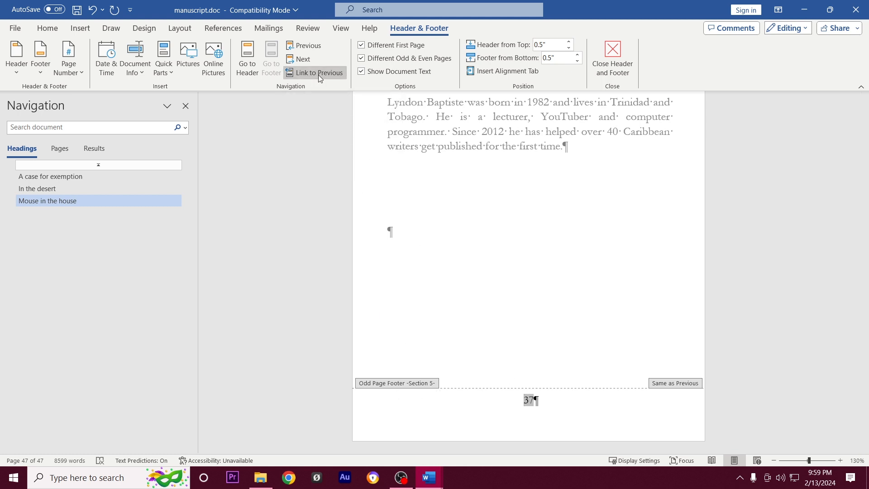
key(Delete)
key(Delete)
key(BackSpace)
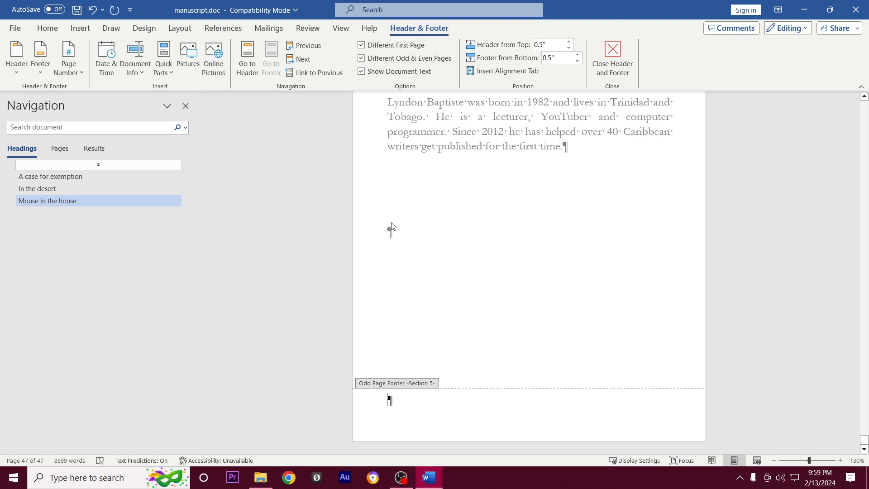
Step: Check the headers and footers of sections 4 and 5, and close header and footer editing
click(300, 47)
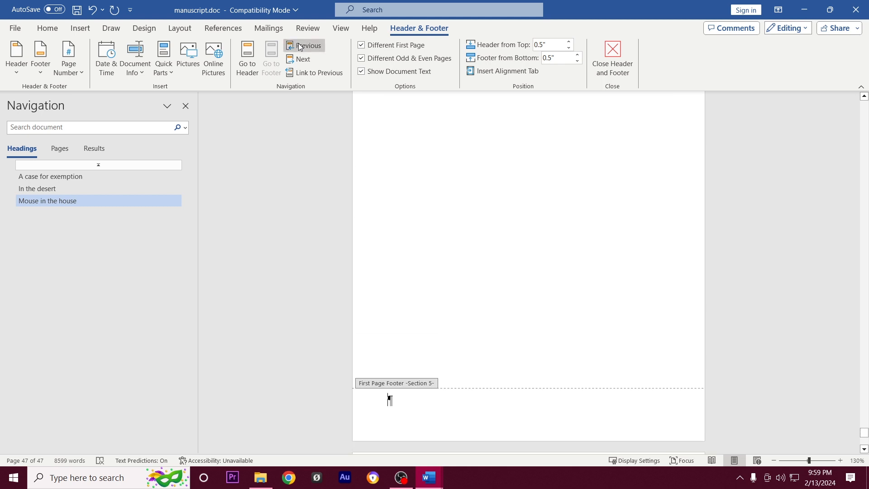
click(298, 47)
scroll(463, 231, up, 4)
scroll(463, 230, up, 3)
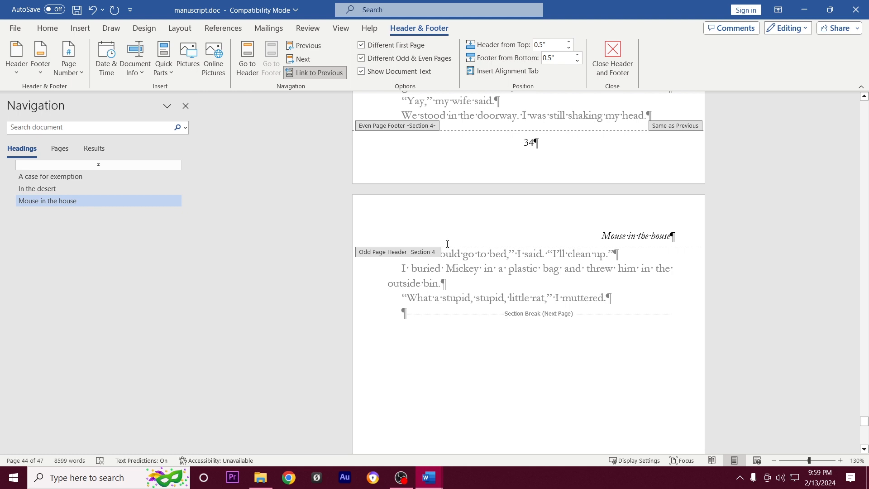
scroll(447, 244, down, 12)
scroll(517, 245, down, 10)
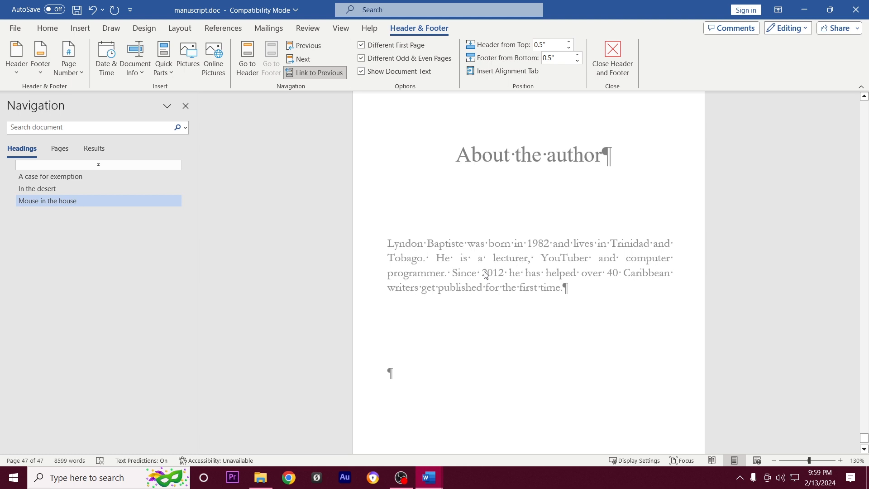
scroll(484, 274, down, 9)
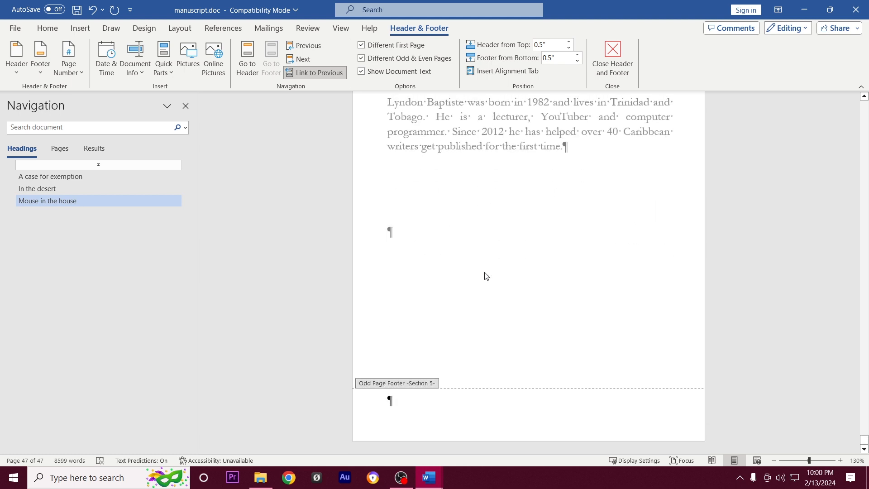
scroll(484, 272, up, 3)
scroll(485, 273, up, 10)
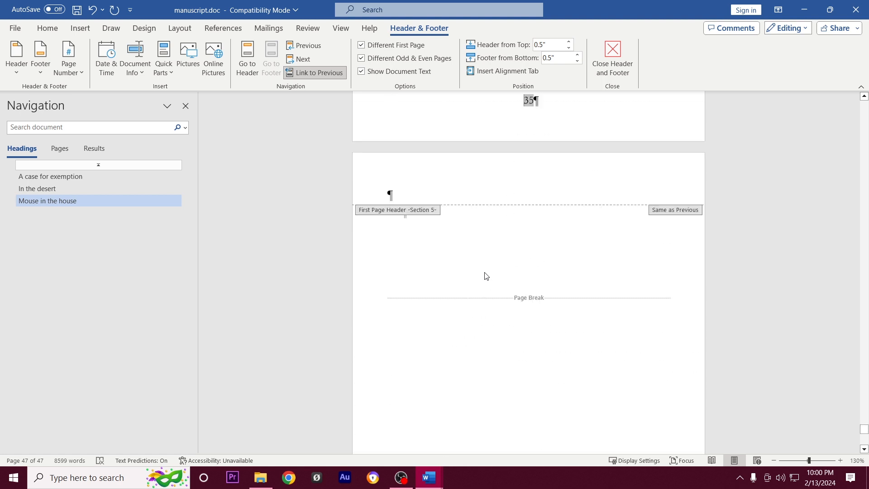
click(612, 50)
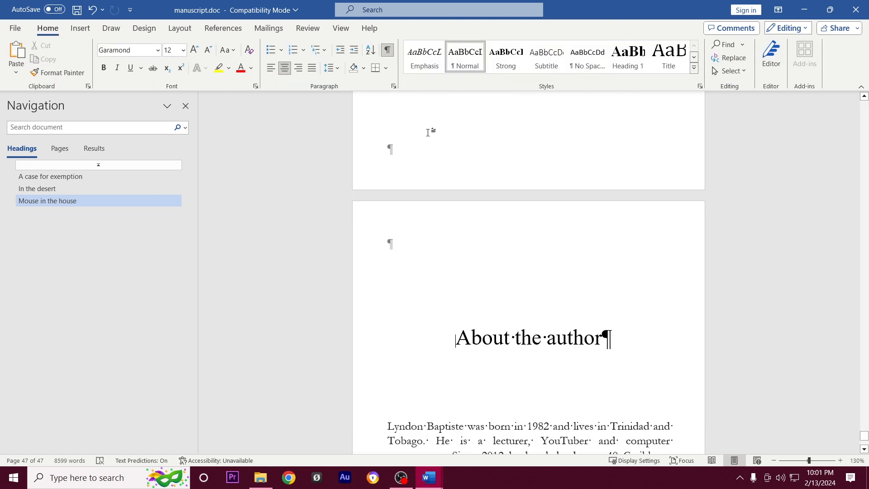